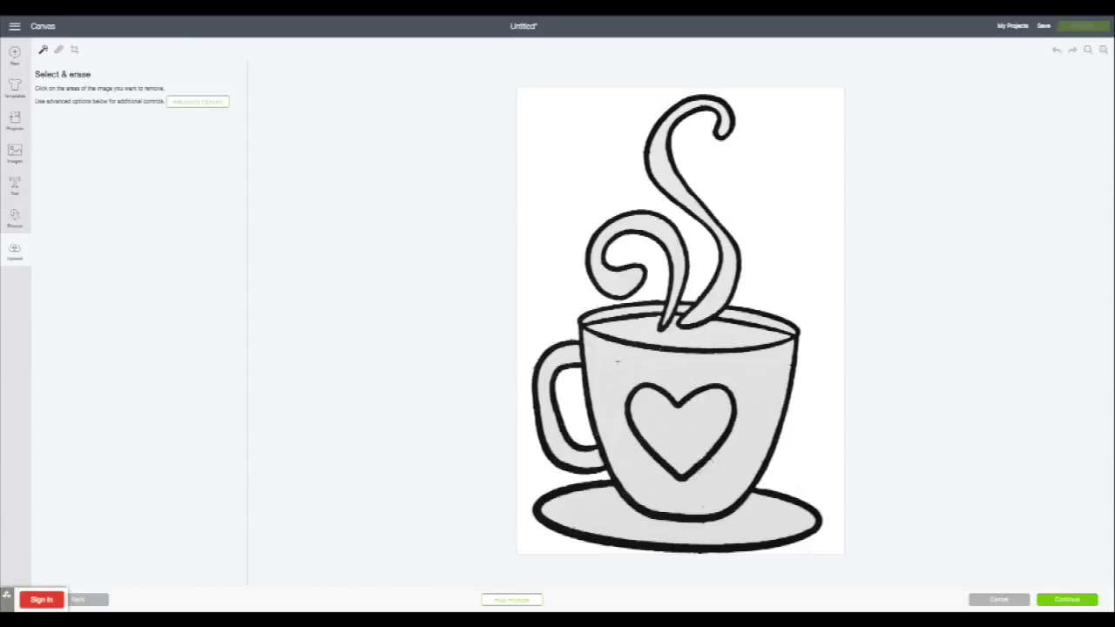
- Erase the background and all the gray and white areas inside the cup, heart, handle, saucer and steam, leaving only the black outline
click(617, 361)
click(638, 332)
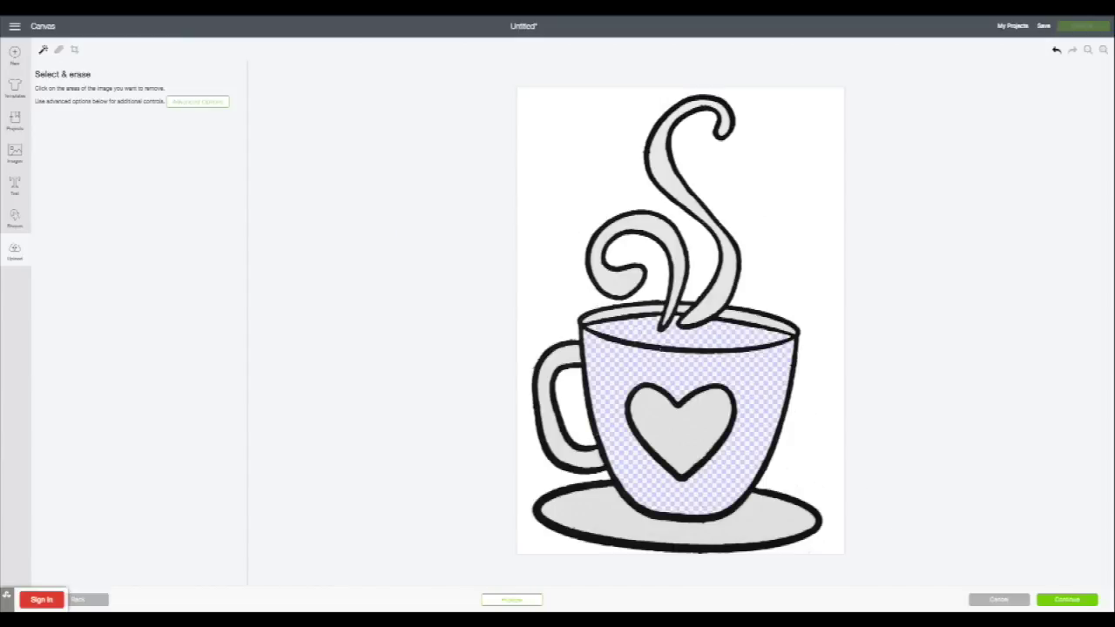
click(612, 281)
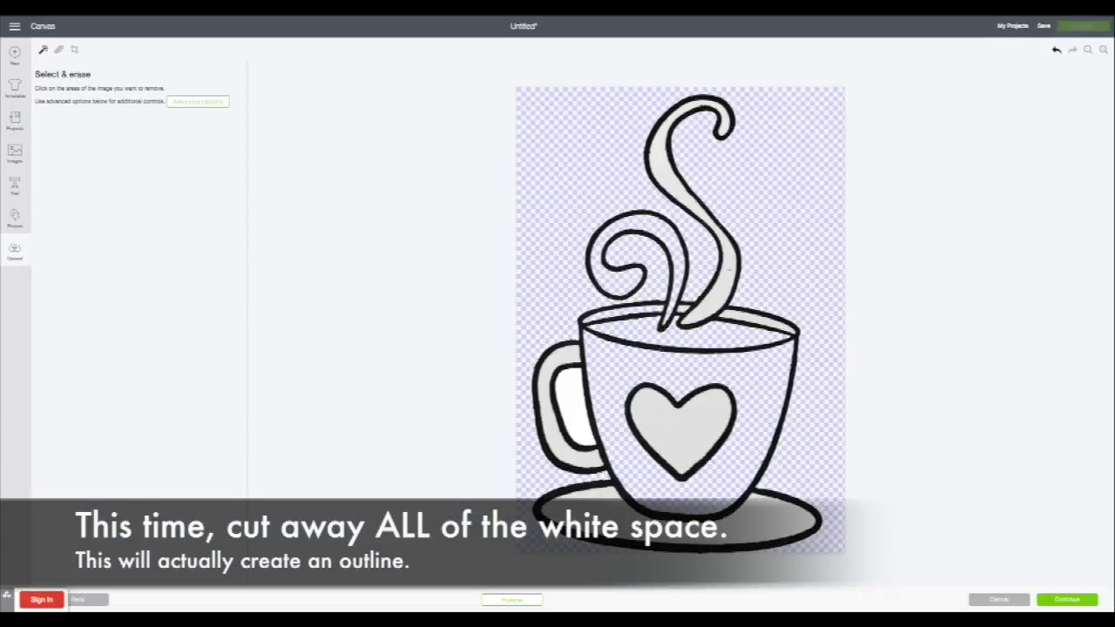
click(698, 426)
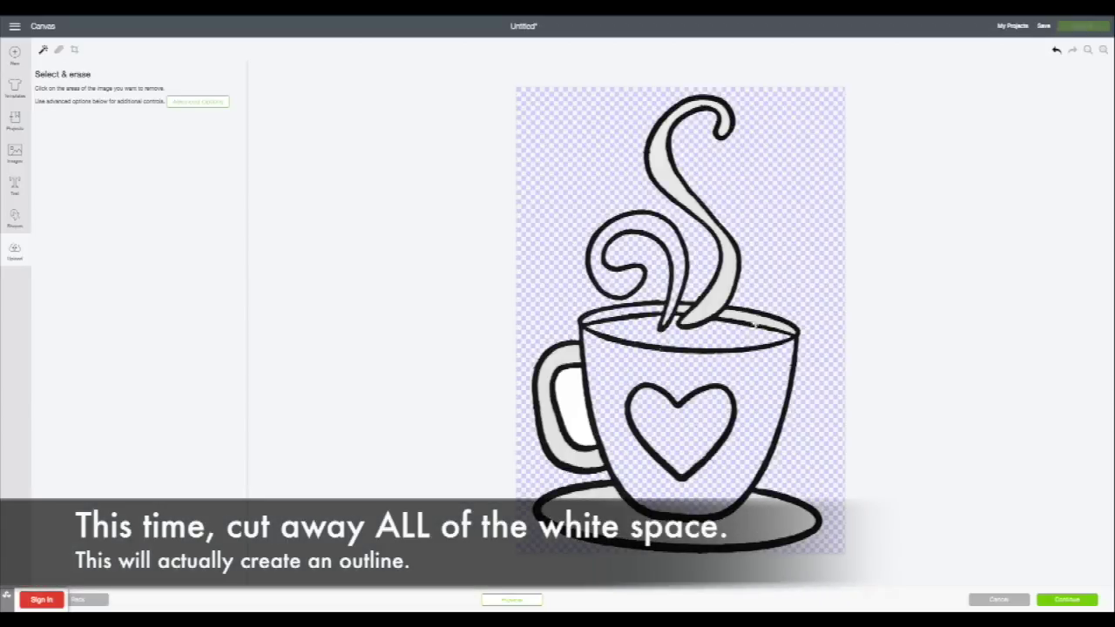
click(574, 403)
click(554, 436)
click(590, 494)
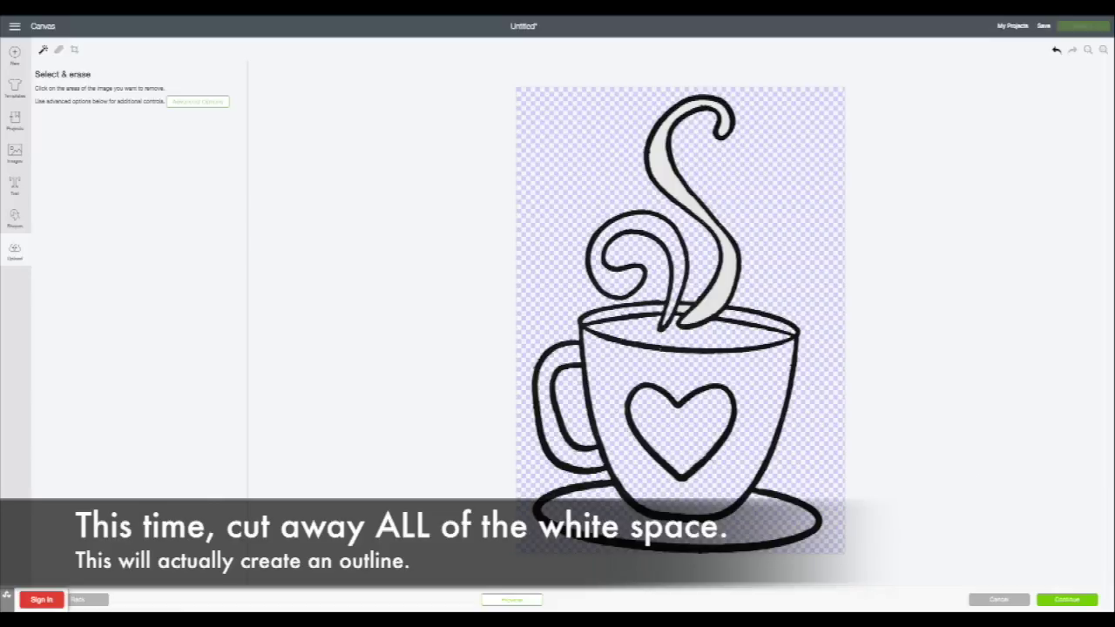
click(721, 283)
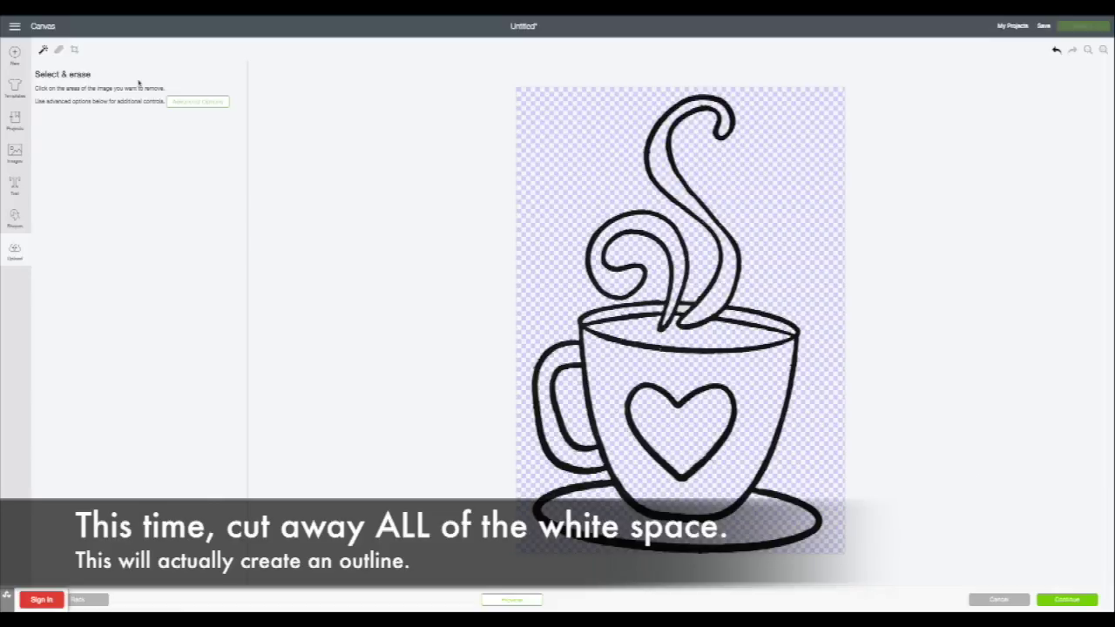
- Reduce the eraser size, check the outline for leftover spots, and save the teacup outline as a print then cut image
click(58, 50)
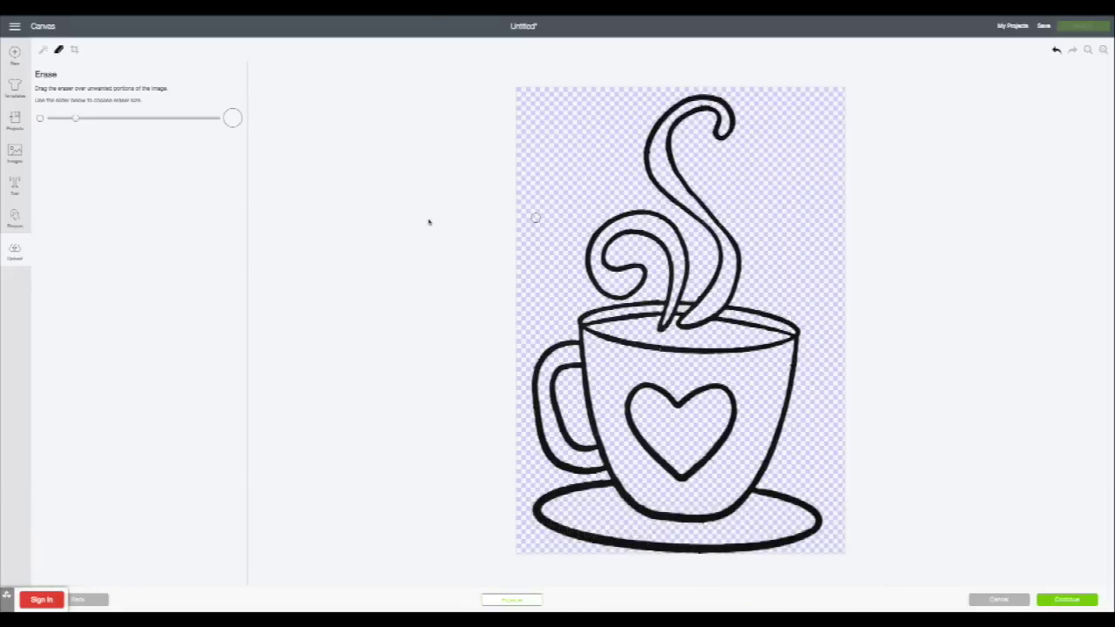
drag(79, 121, 60, 121)
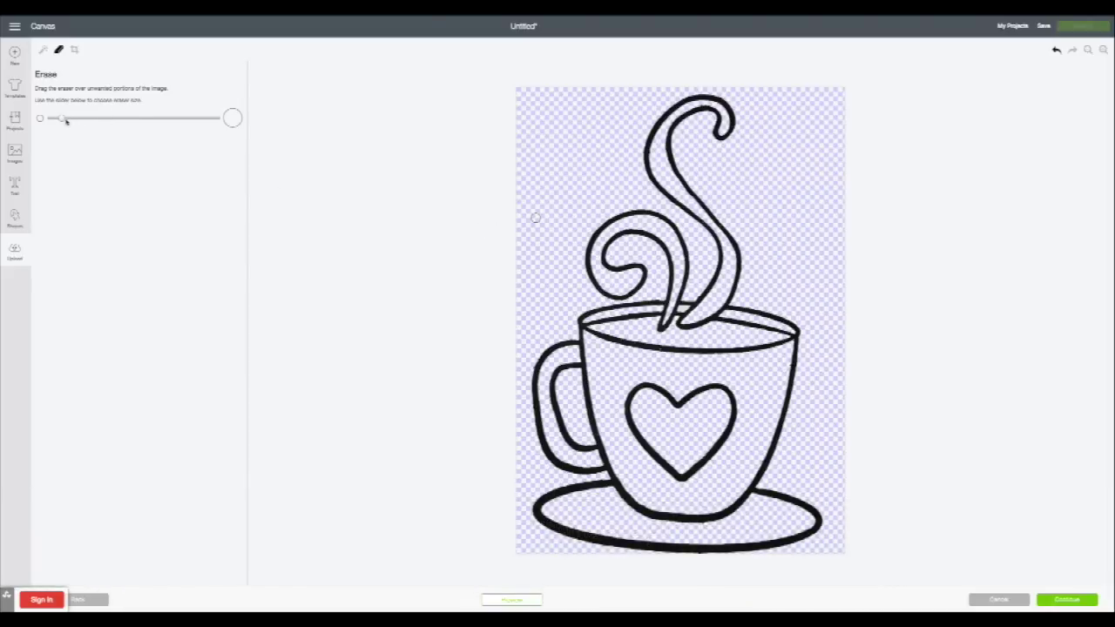
click(1103, 50)
click(1103, 50)
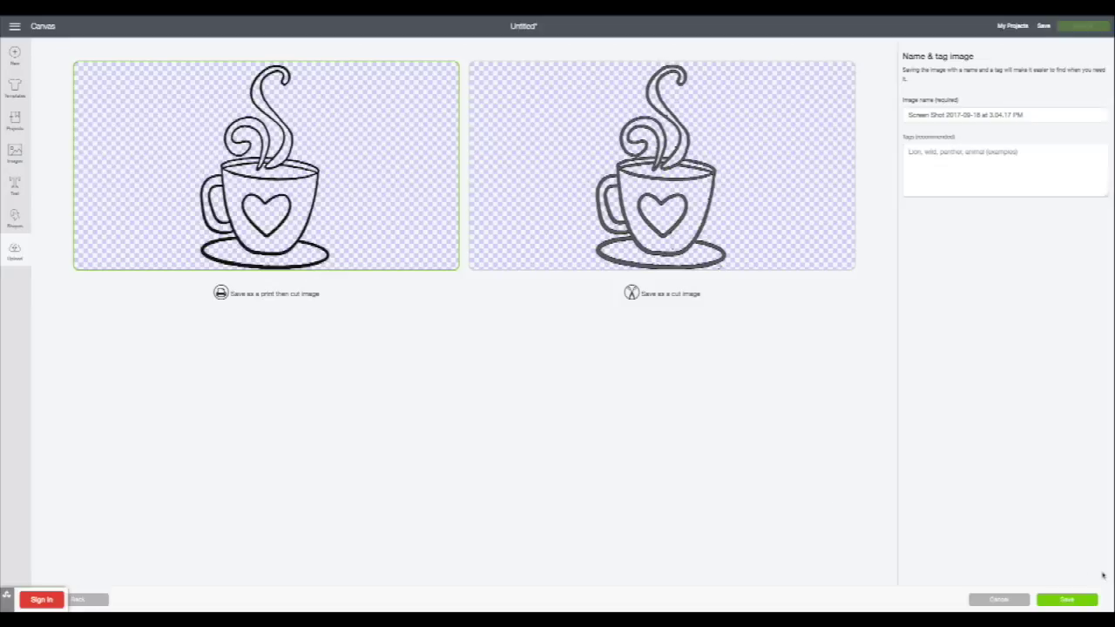
click(1064, 601)
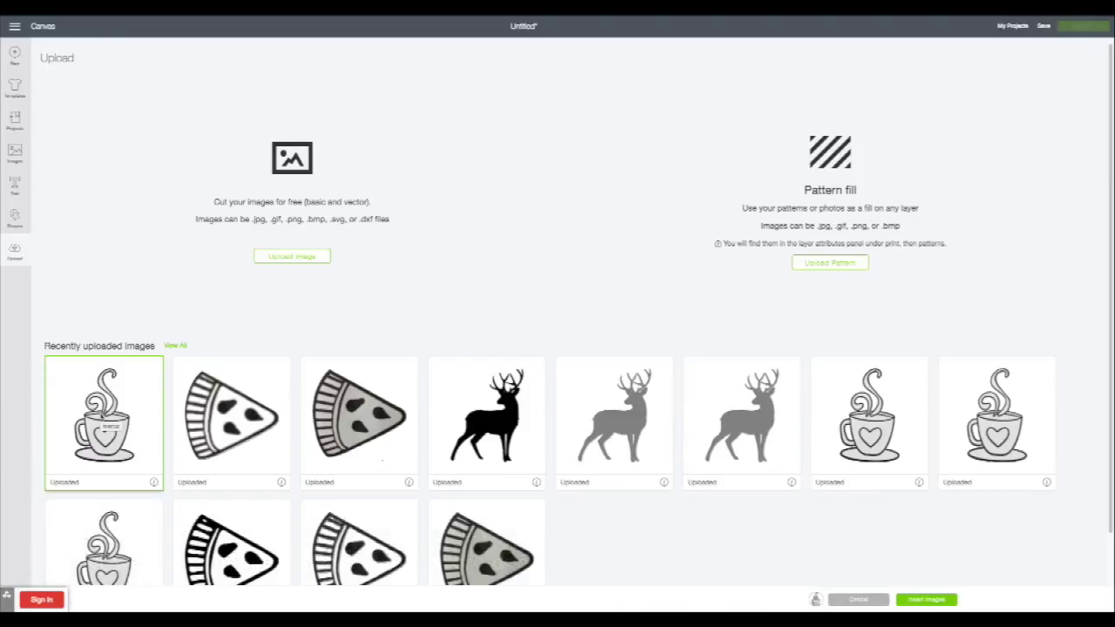
- Insert the gray-filled teacup from the recently uploaded images and move it closer to the canvas's upper-left corner
click(104, 427)
click(104, 427)
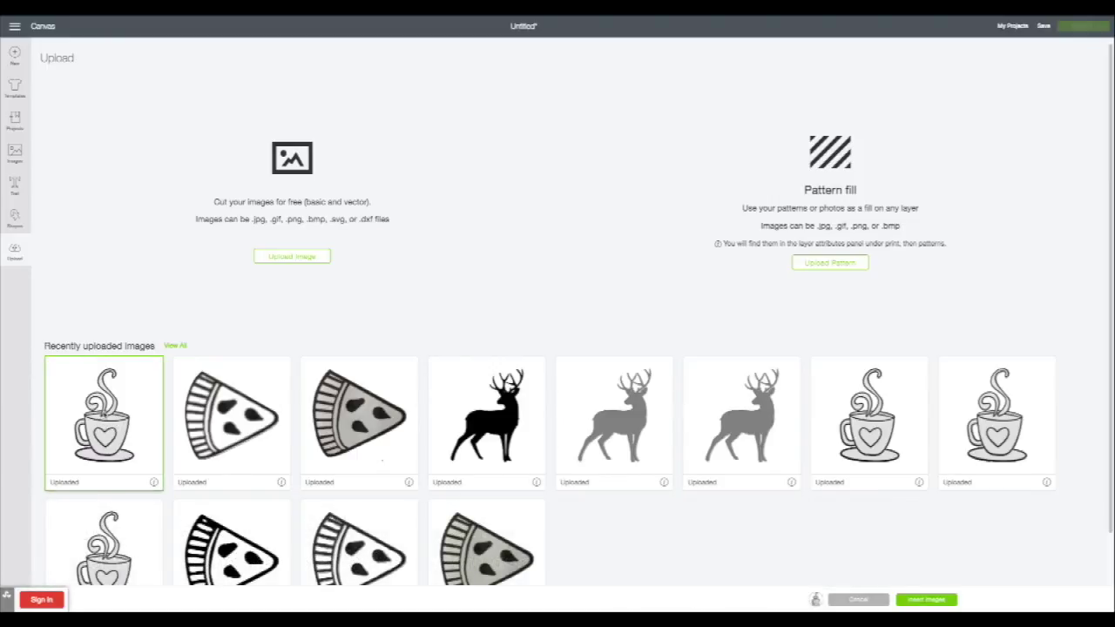
click(928, 601)
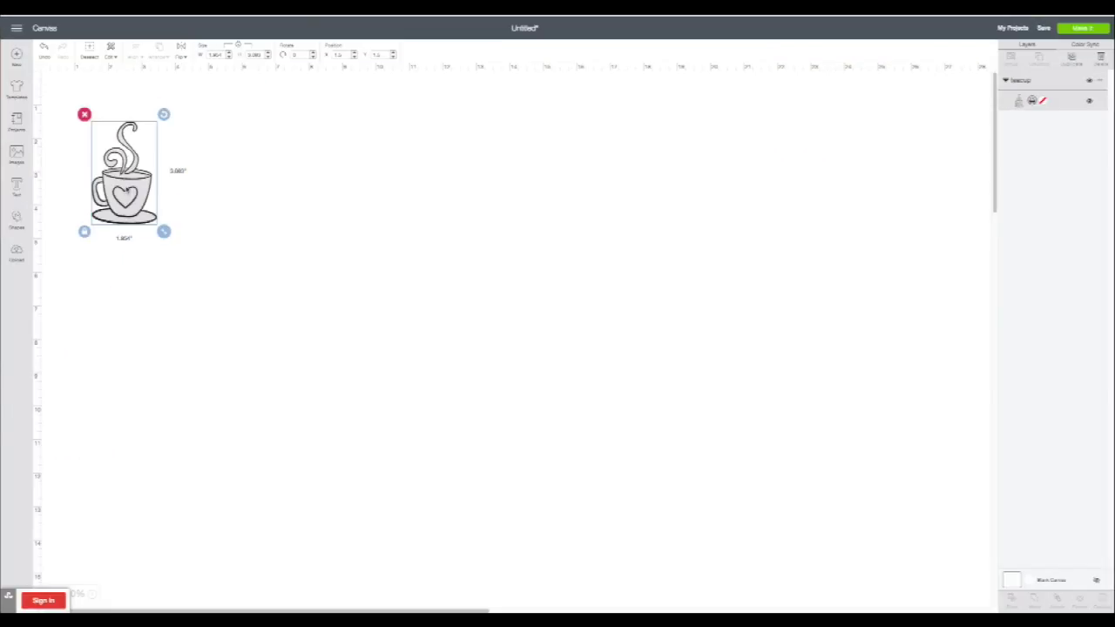
click(200, 186)
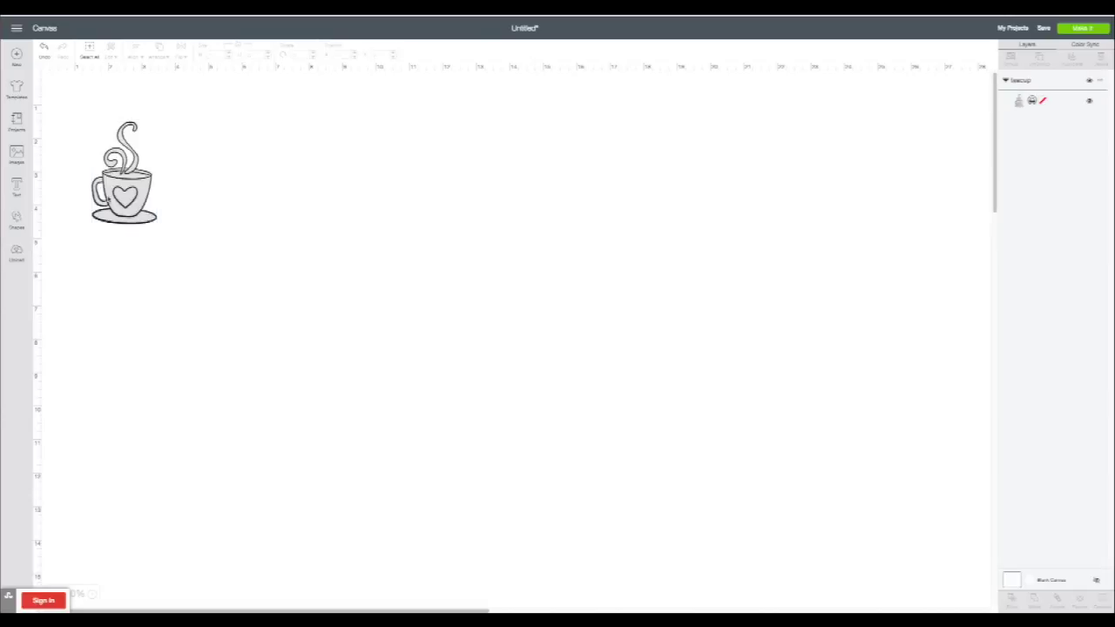
drag(125, 187, 101, 175)
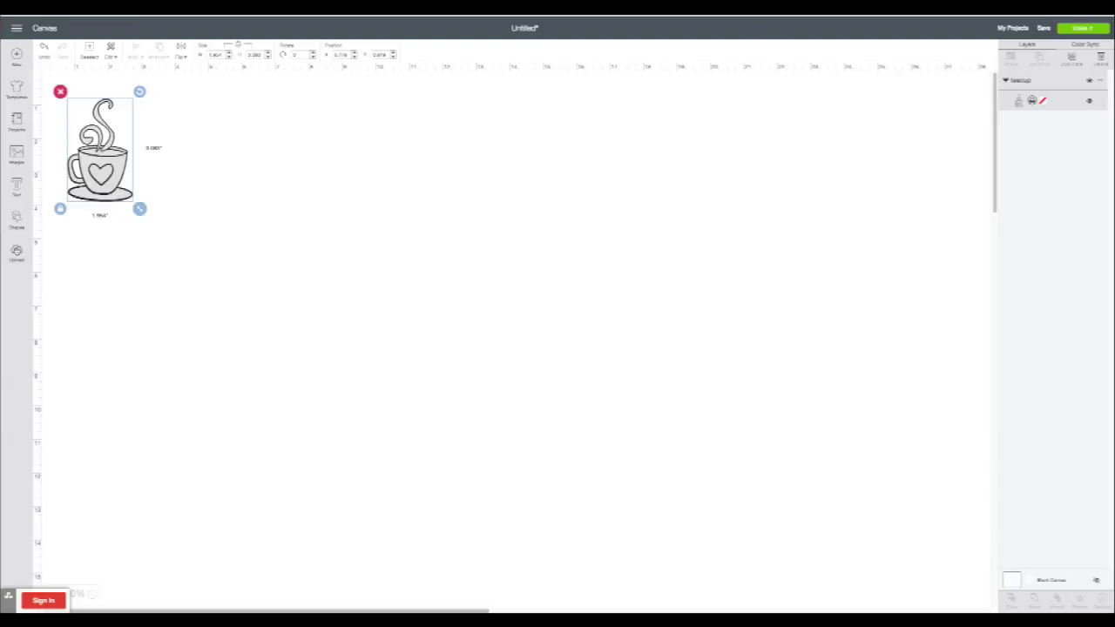
- Insert the outline-only teacup from the uploaded images and place it to the right of the gray teacup
click(17, 156)
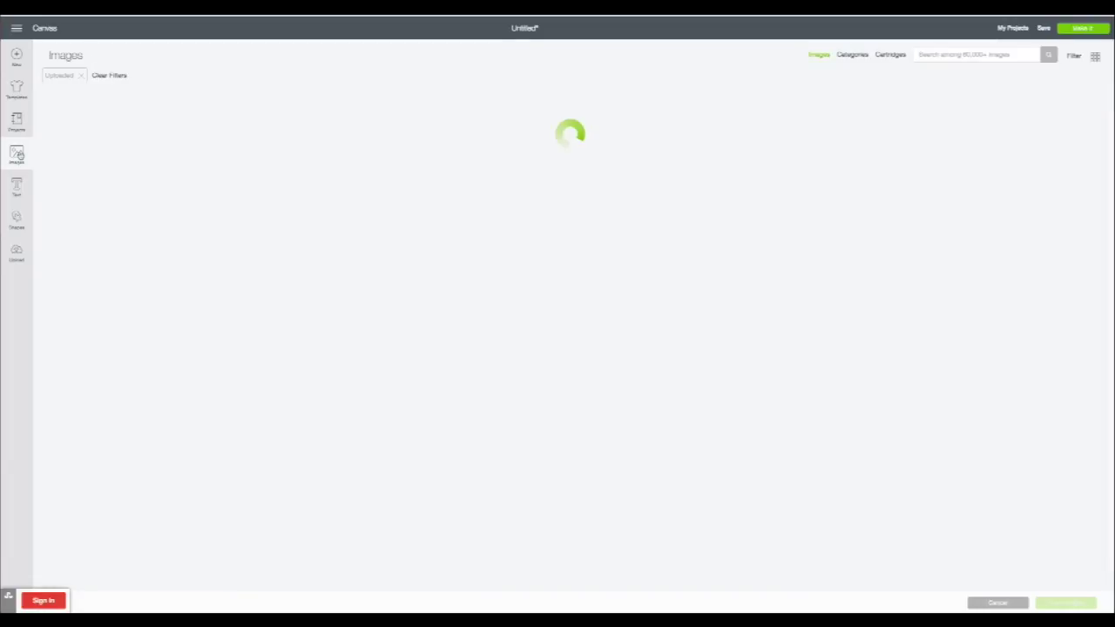
scroll(588, 353, down, 5)
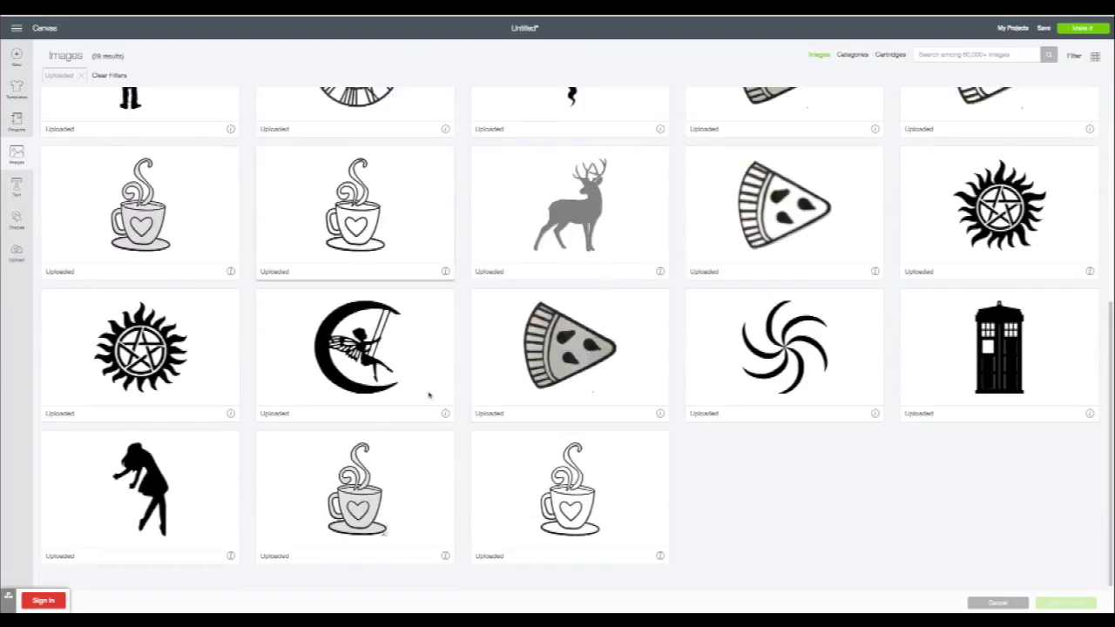
click(631, 526)
click(1064, 603)
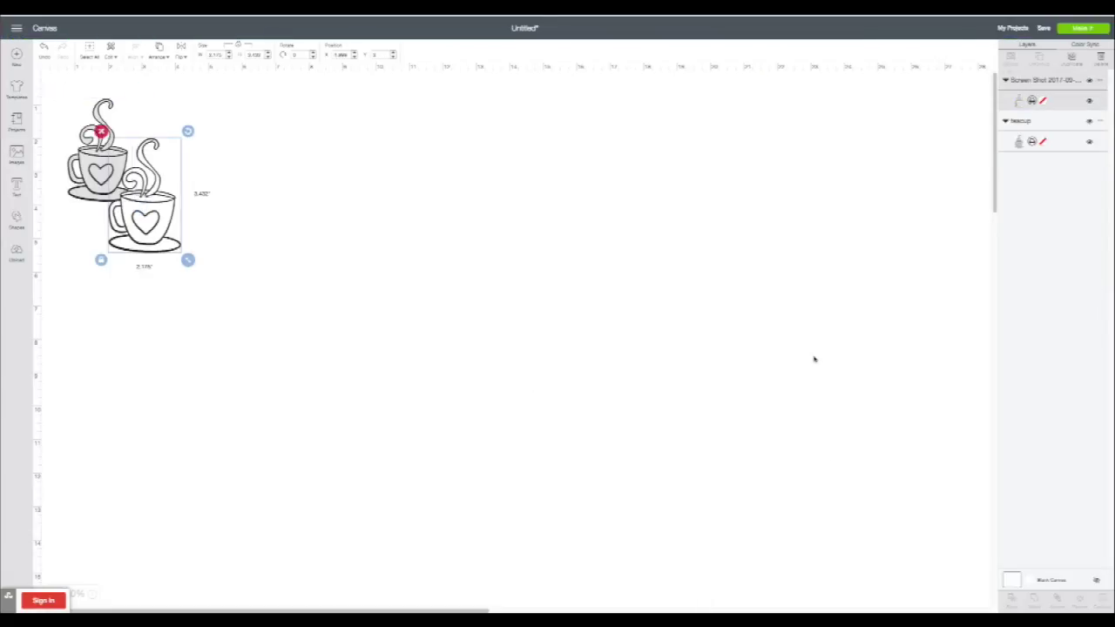
drag(162, 208, 251, 208)
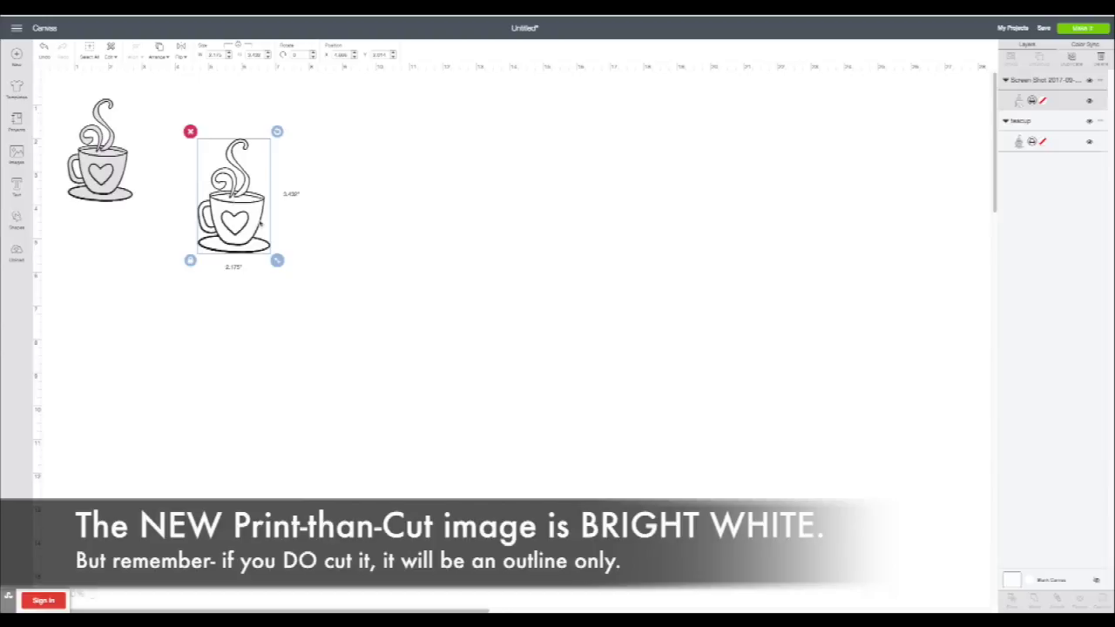
- Capture a screenshot of the deselected white teacup, and delete that teacup from the canvas
click(385, 200)
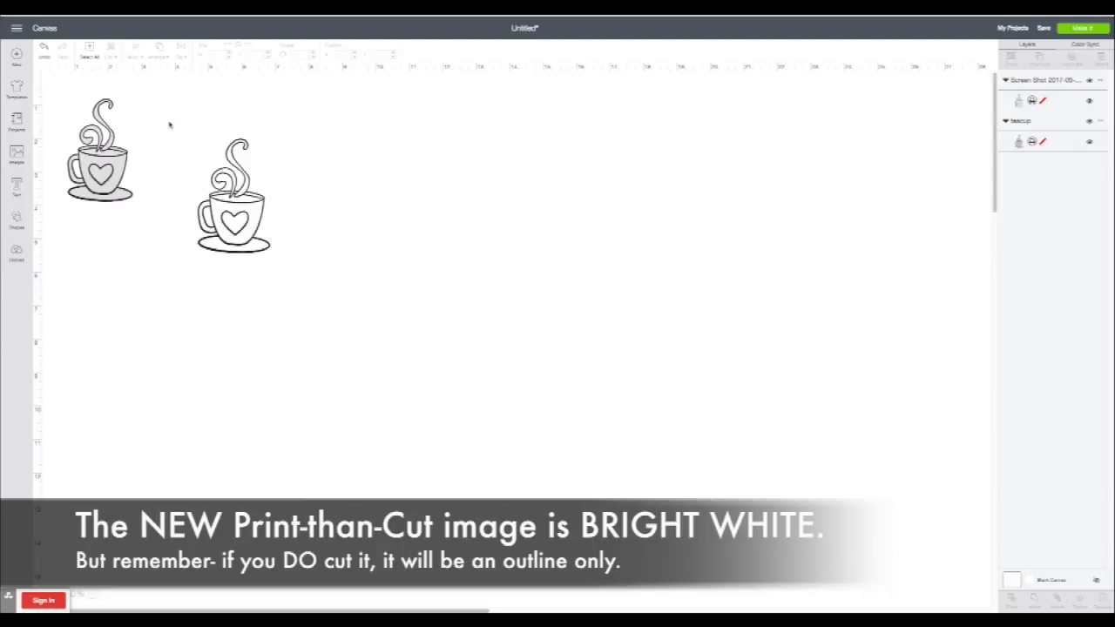
drag(171, 124, 285, 264)
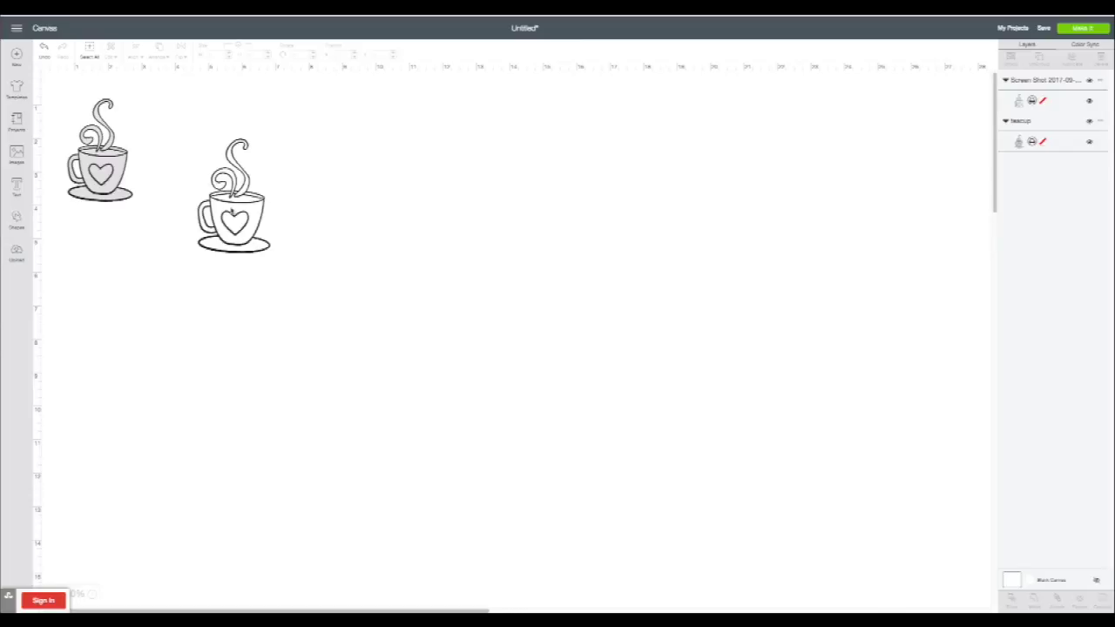
click(228, 211)
key(Delete)
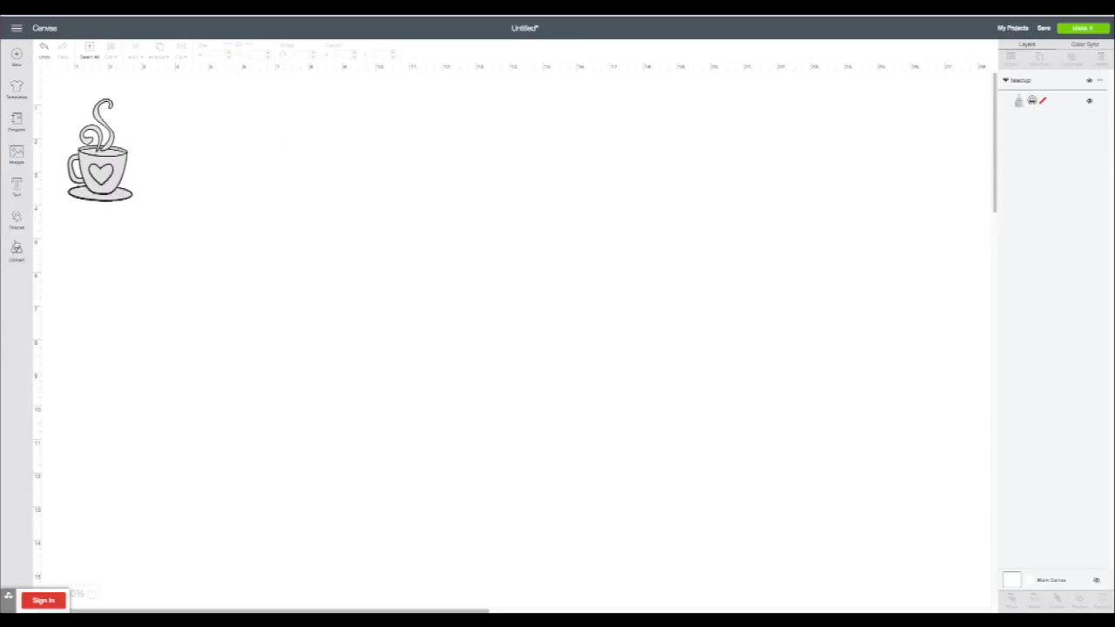
- Upload the new teacup screenshot from the Desktop folder and set its image type to Complex
click(16, 253)
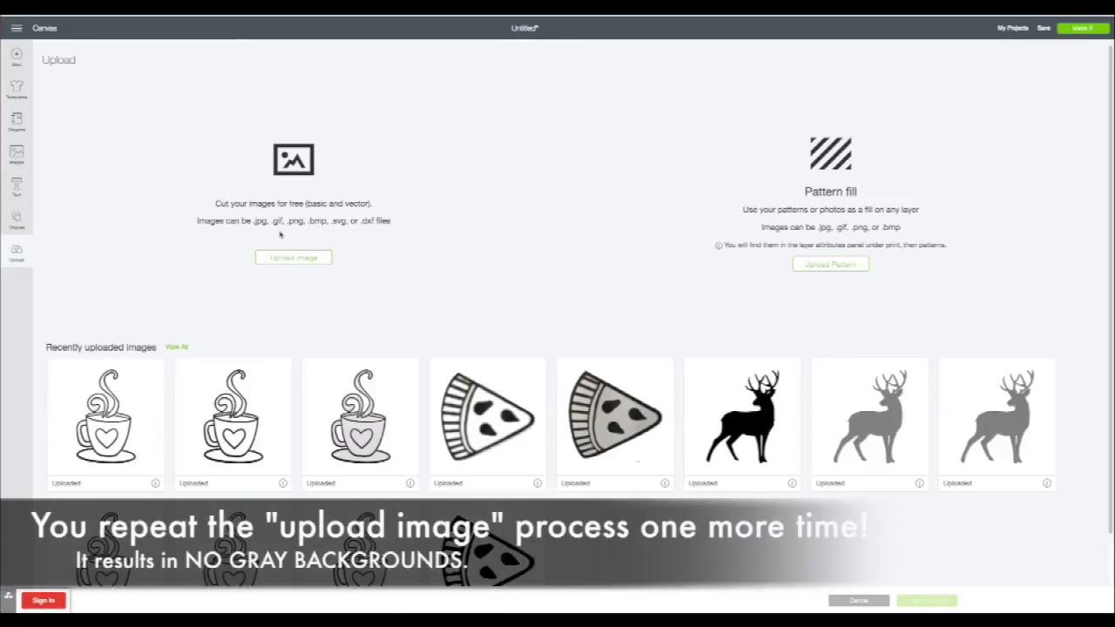
click(284, 261)
click(545, 312)
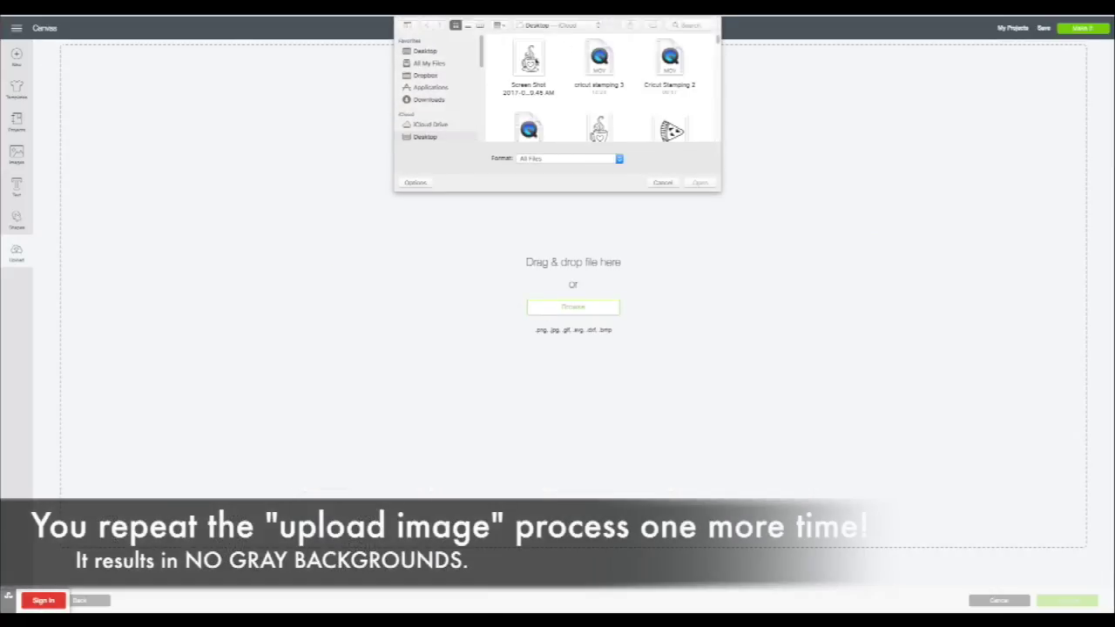
click(533, 61)
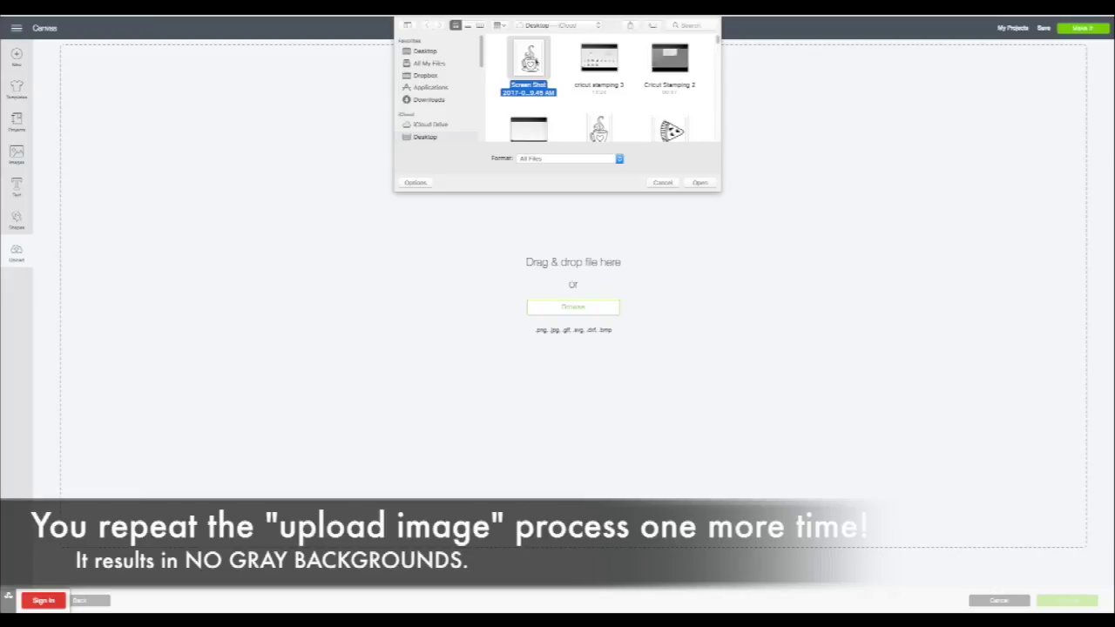
click(700, 183)
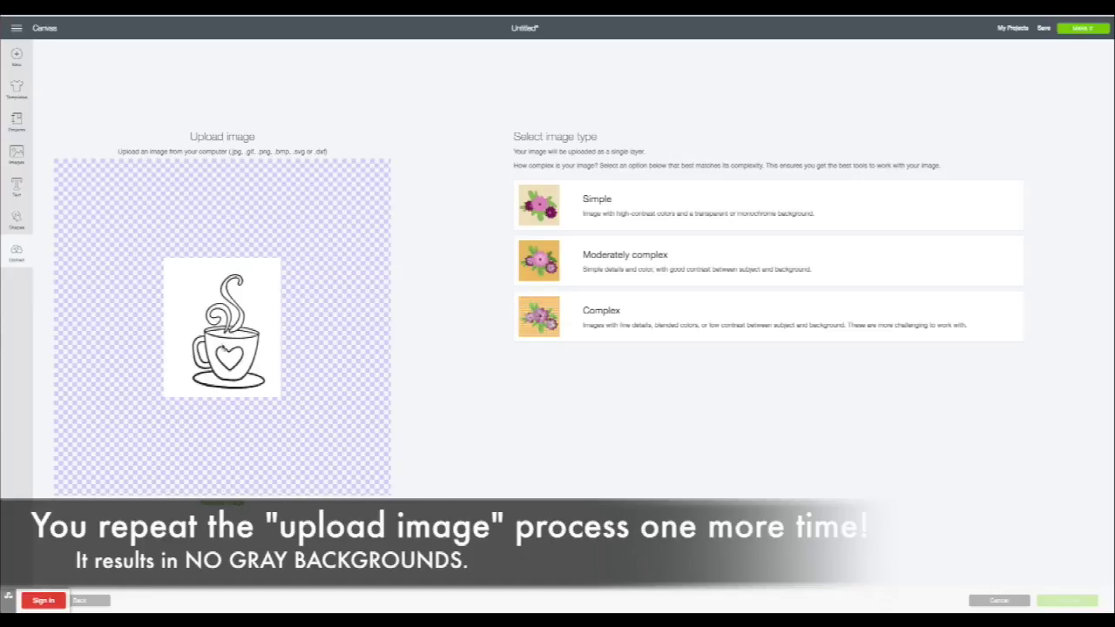
click(582, 312)
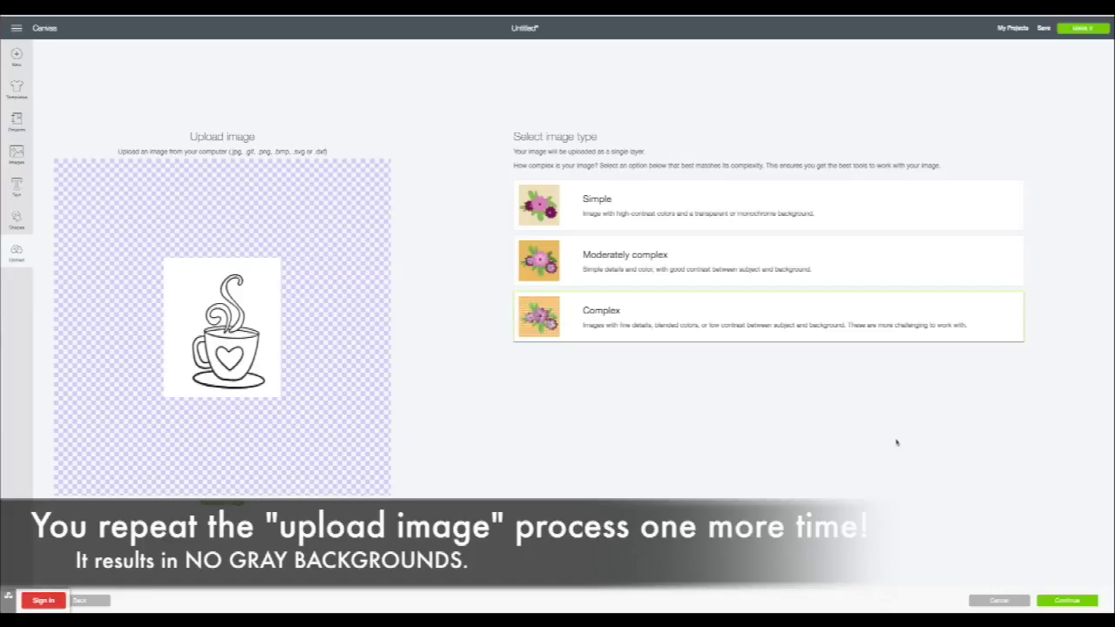
click(1077, 603)
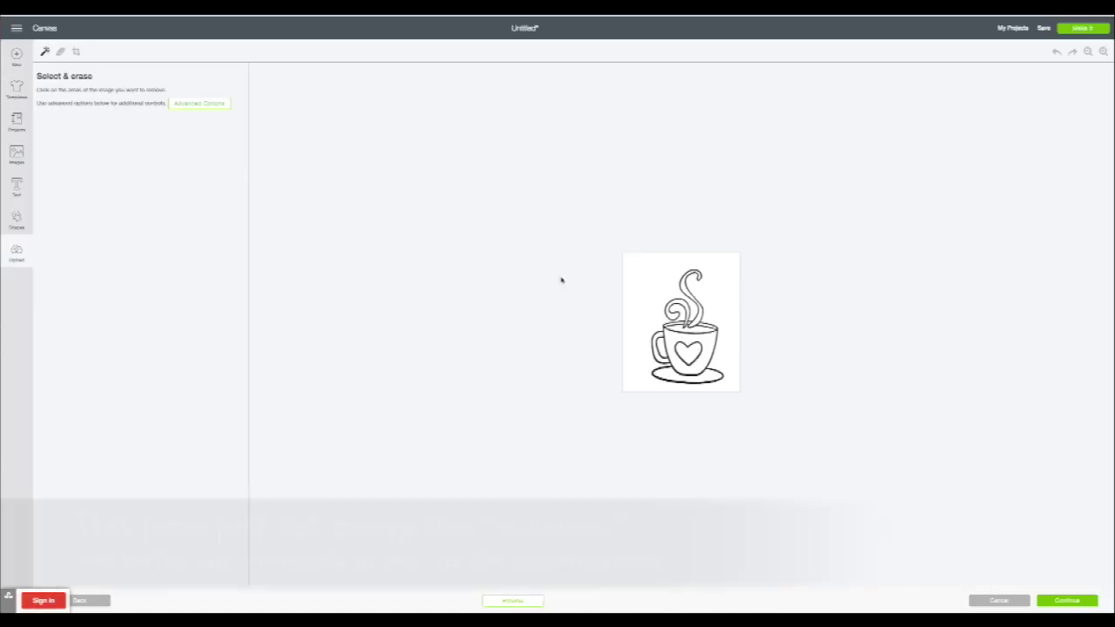
- Erase only the background around the teacup and the gap inside its handle, and continue to the naming page
click(639, 290)
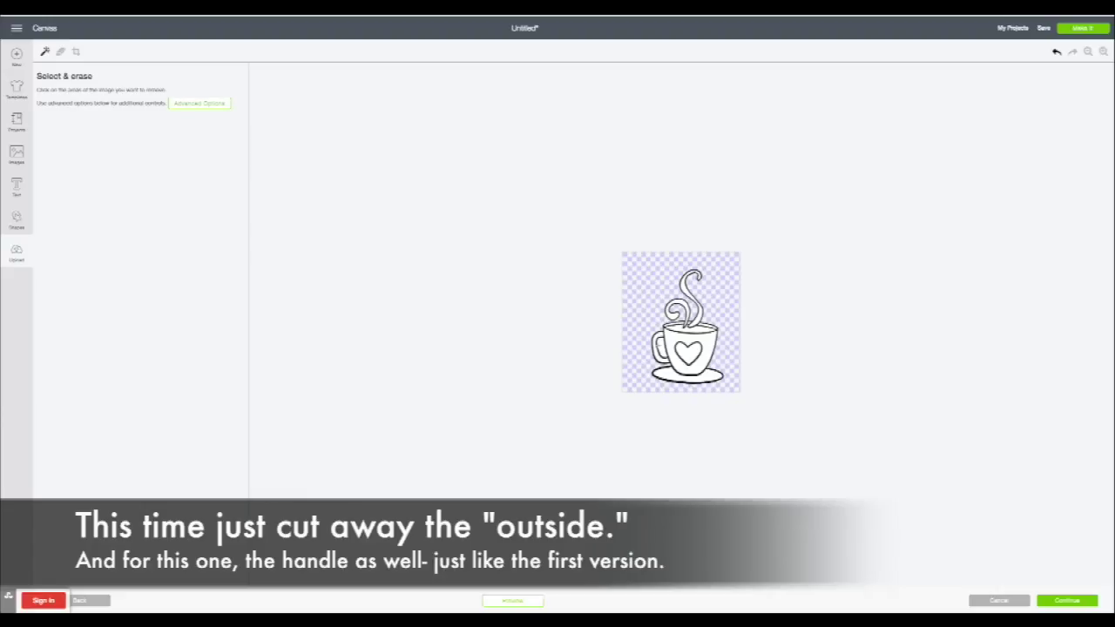
click(662, 347)
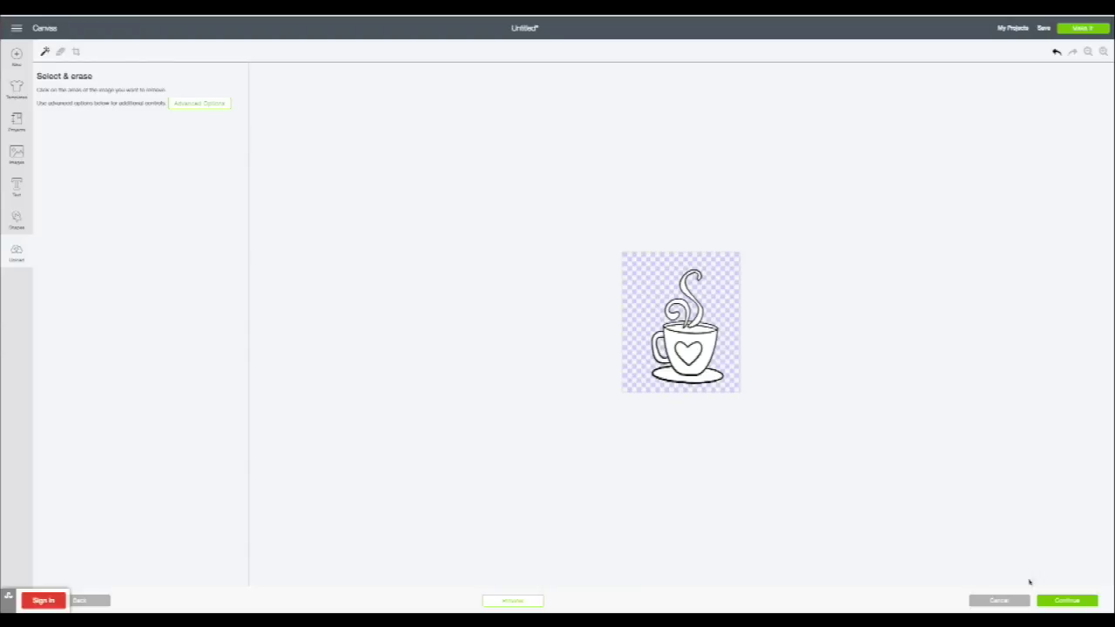
click(1066, 601)
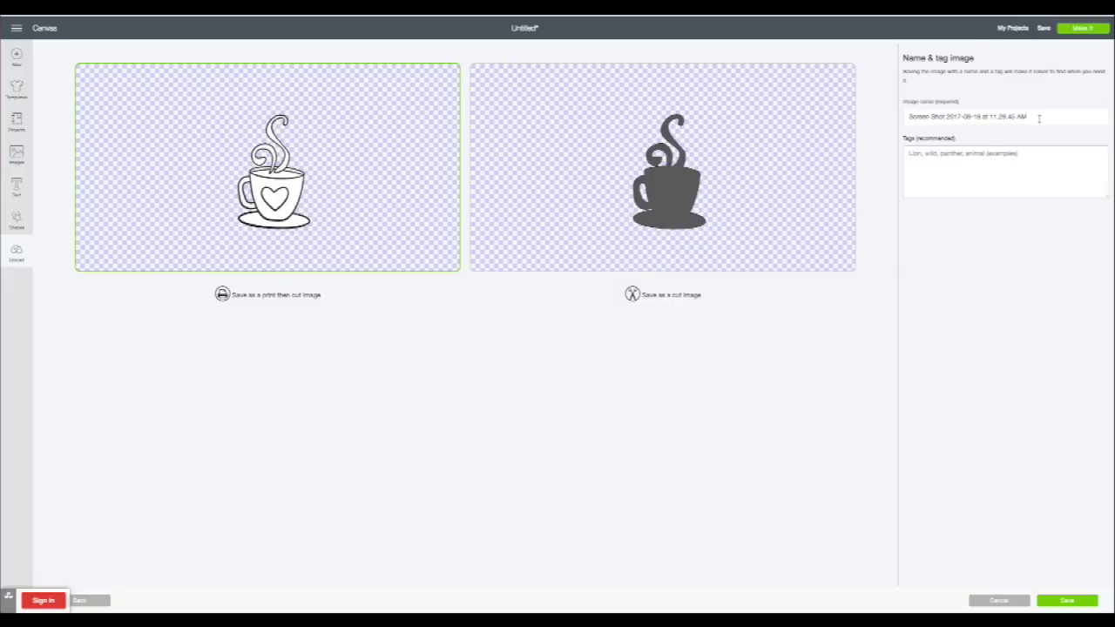
- Name the image Teacup Final and save it as a print then cut image
drag(1025, 116, 910, 110)
text(R)
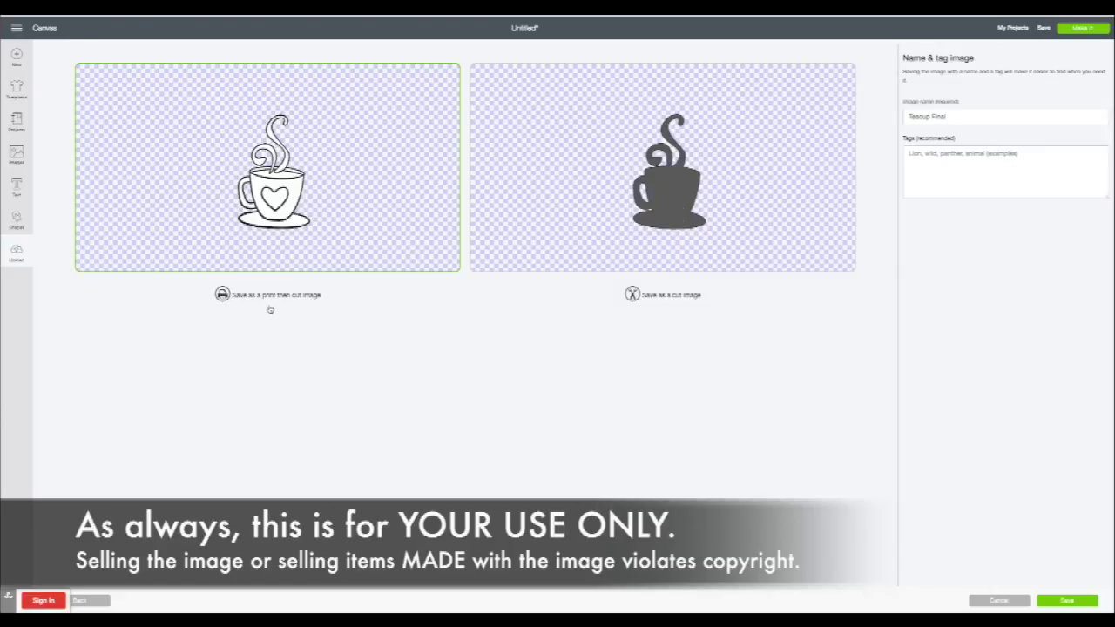
click(1080, 603)
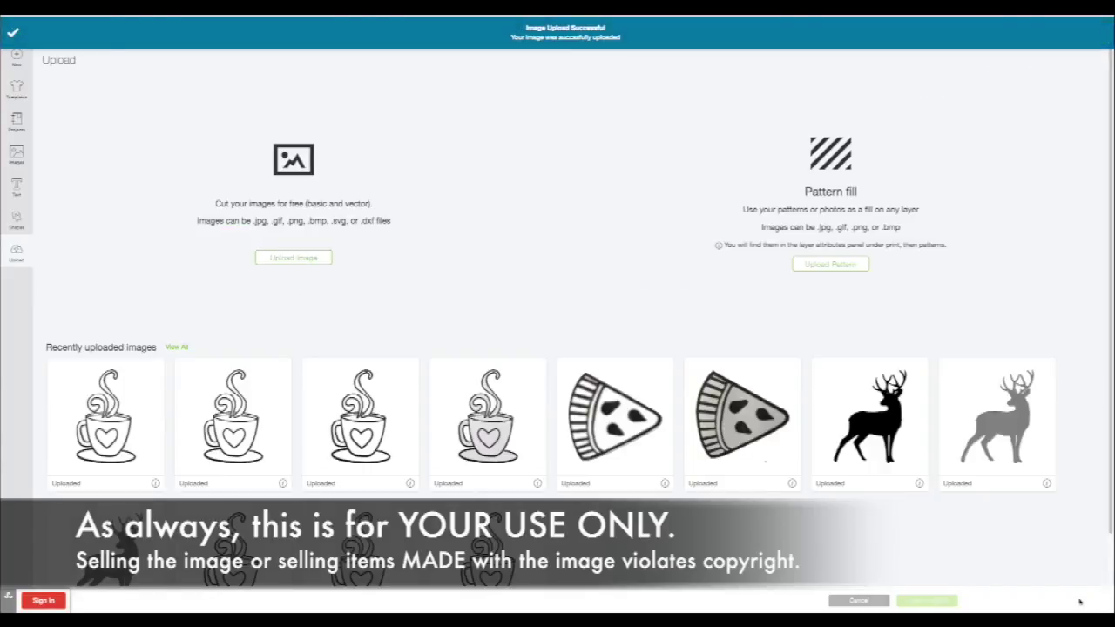
- Check the names of the two most recent teacup uploads in their image details
scroll(750, 552, down, 1)
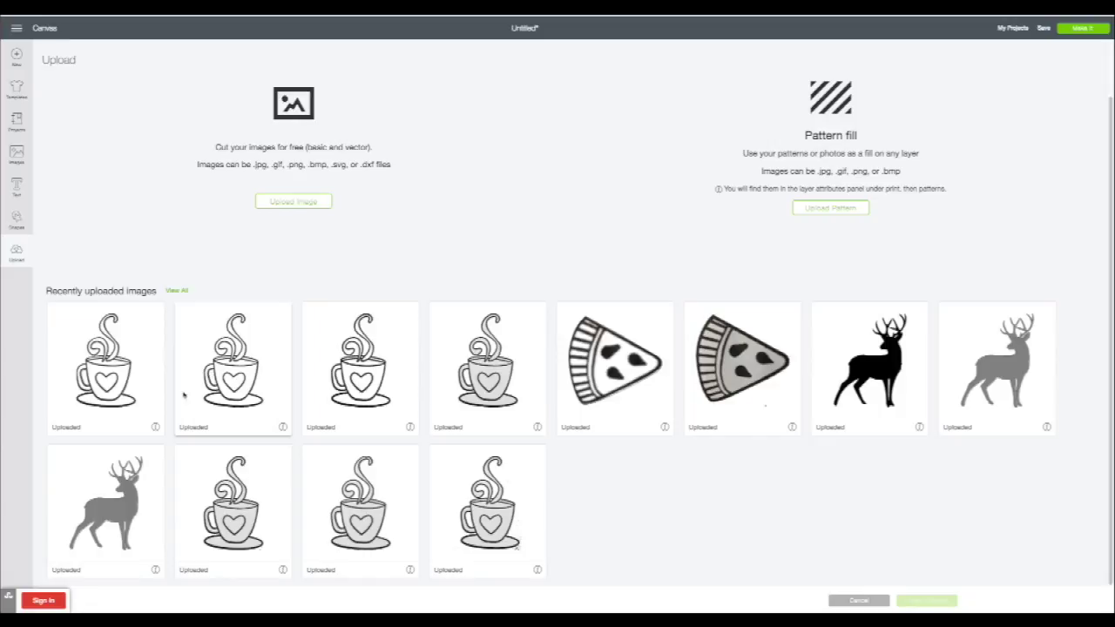
click(155, 428)
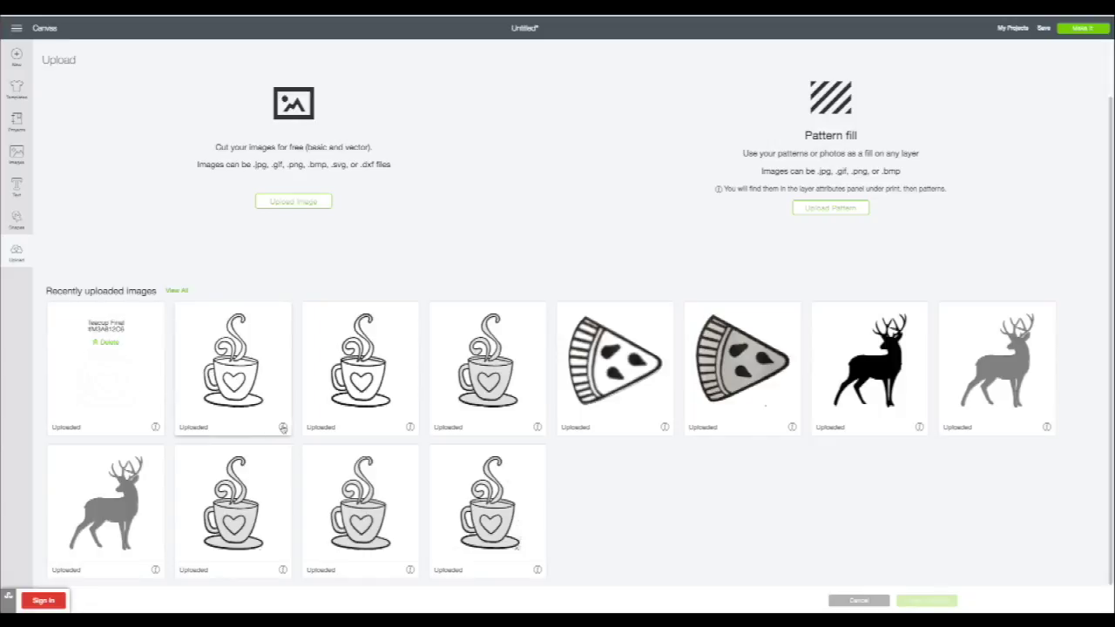
click(283, 428)
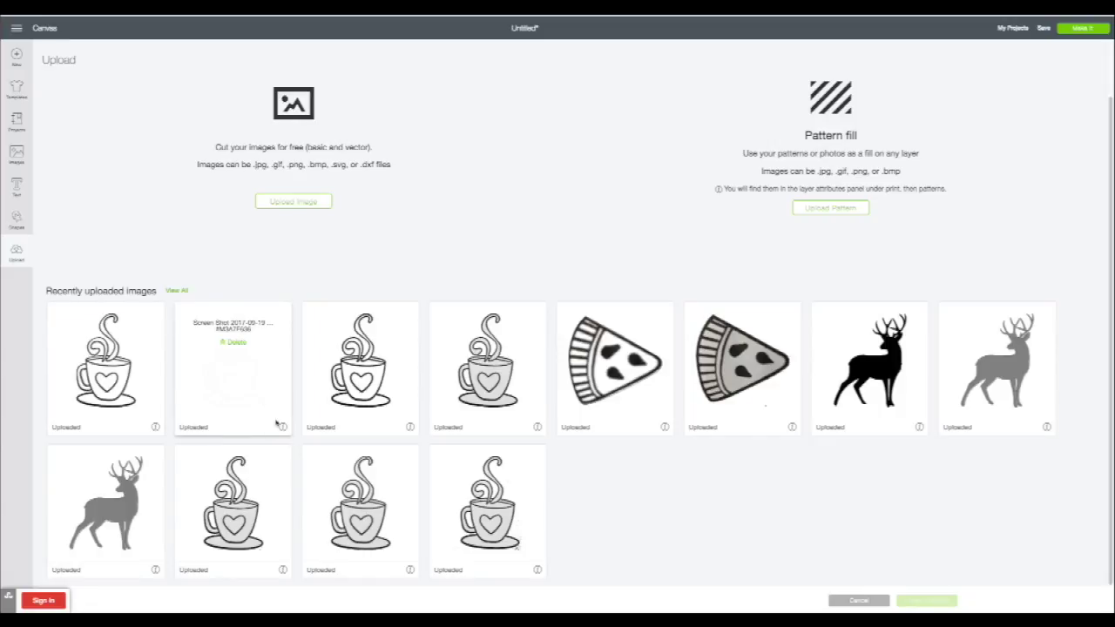
click(155, 427)
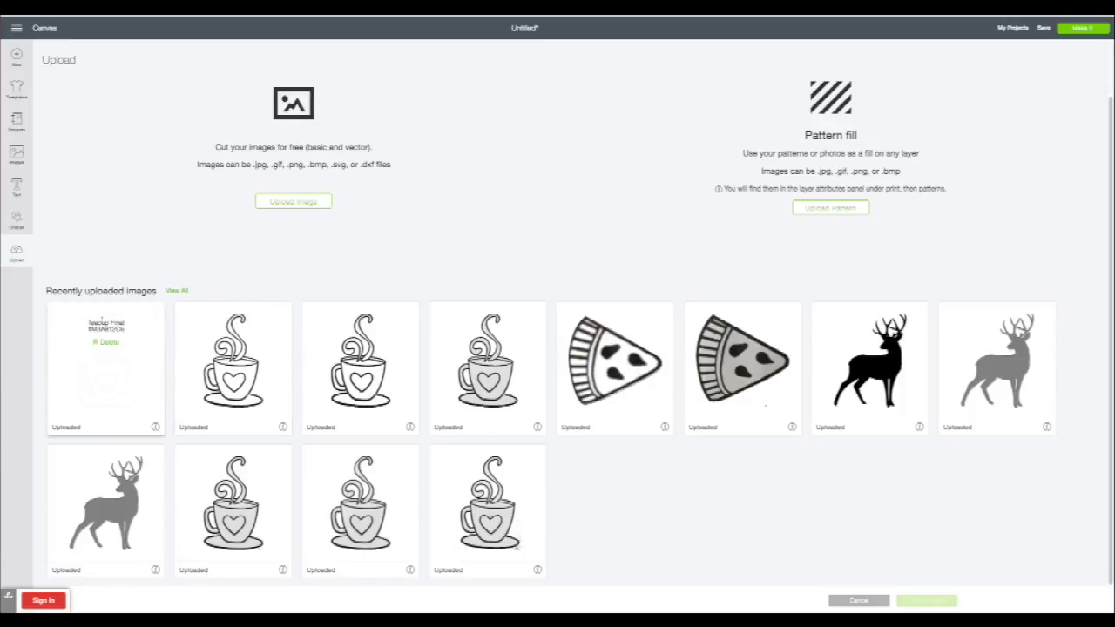
- Insert the uploaded Teacup Final image into the canvas and place it beside the gray teacup
click(103, 377)
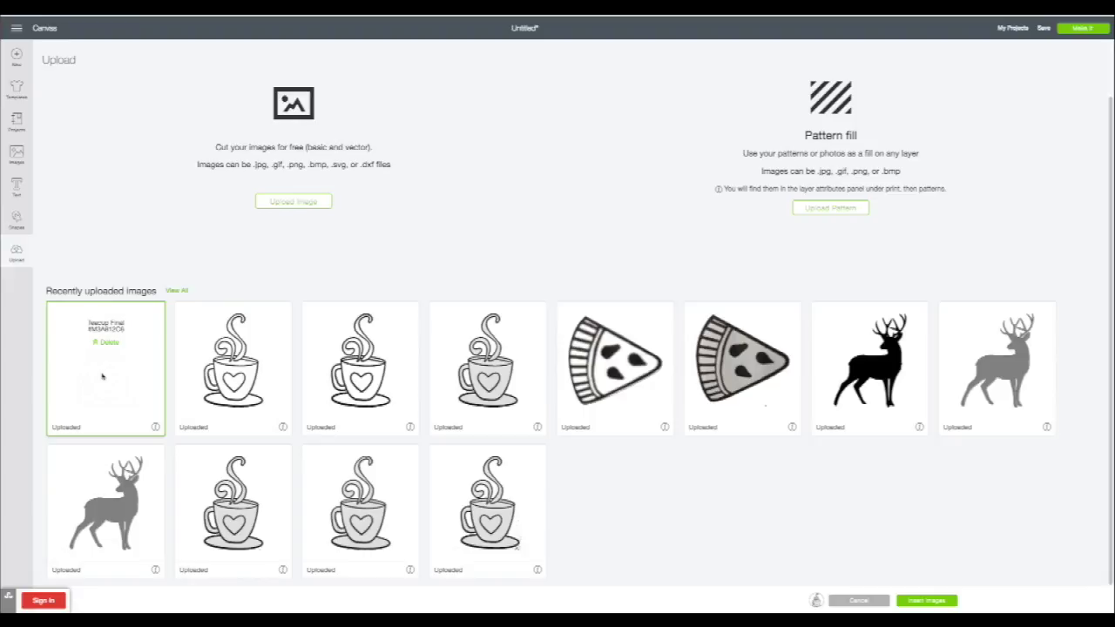
click(914, 603)
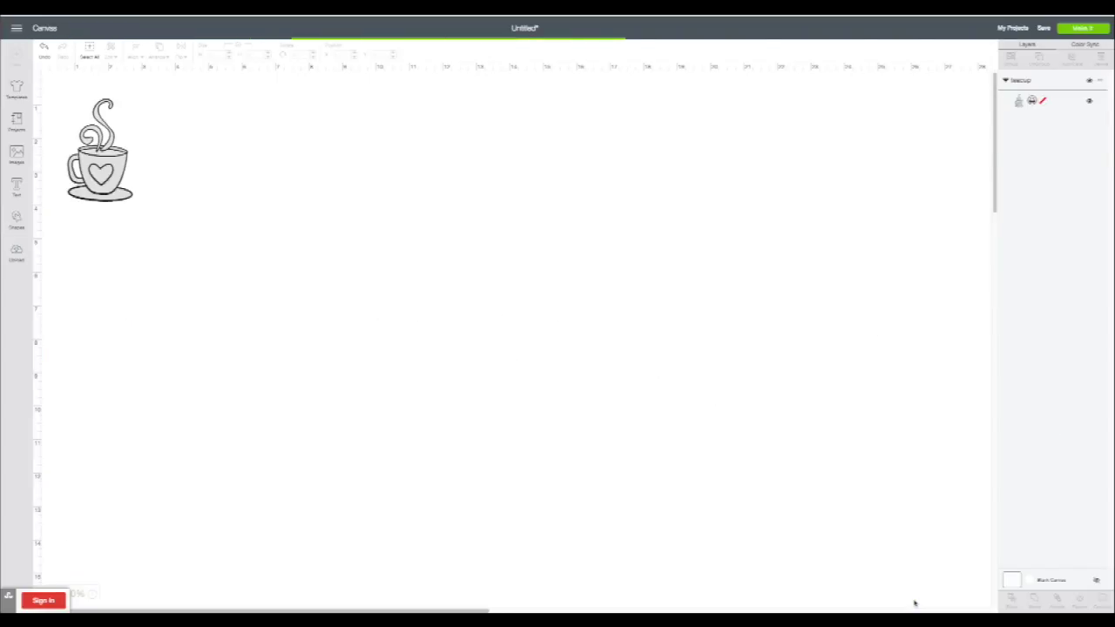
drag(142, 187, 204, 151)
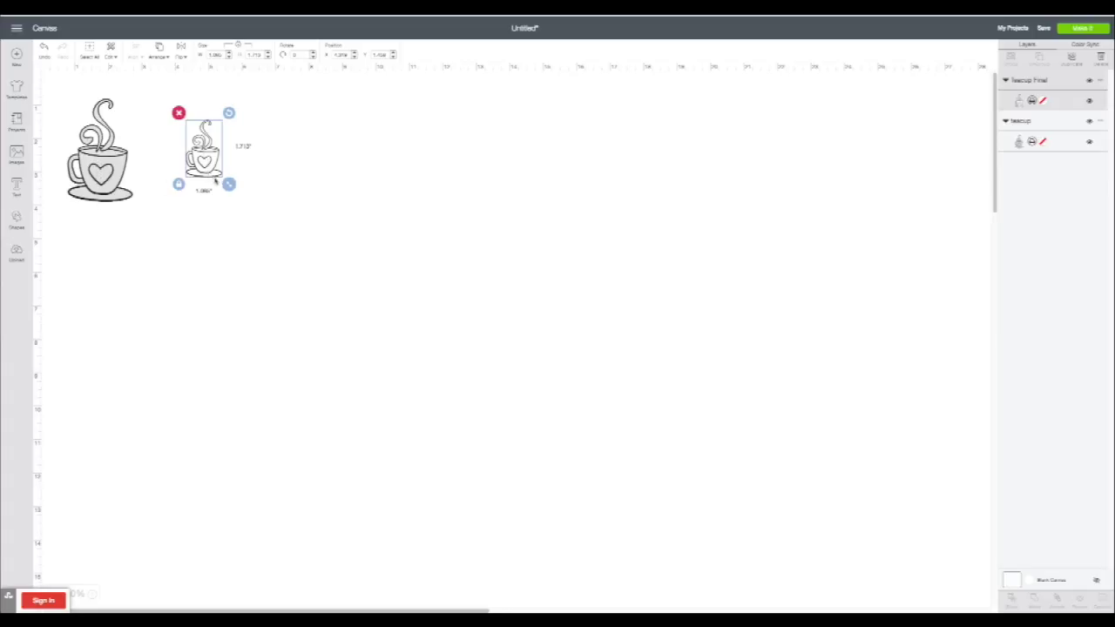
- Scale the gray teacup to about 2.4 inches tall and the white one to about 2.3 inches, placing them close side by side
drag(229, 186, 249, 209)
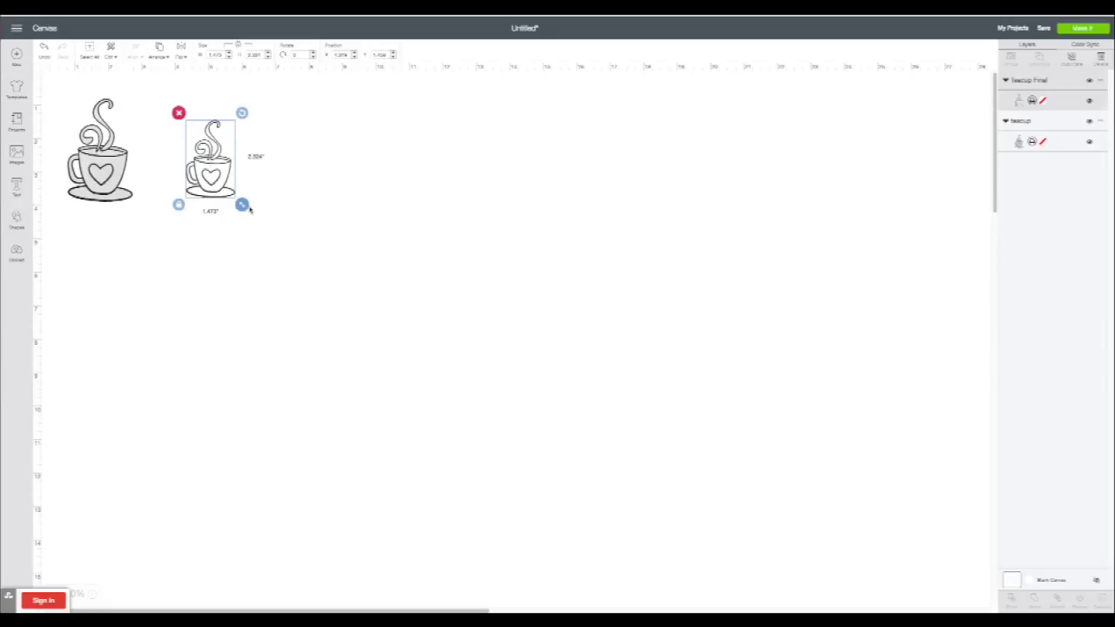
drag(248, 209, 236, 194)
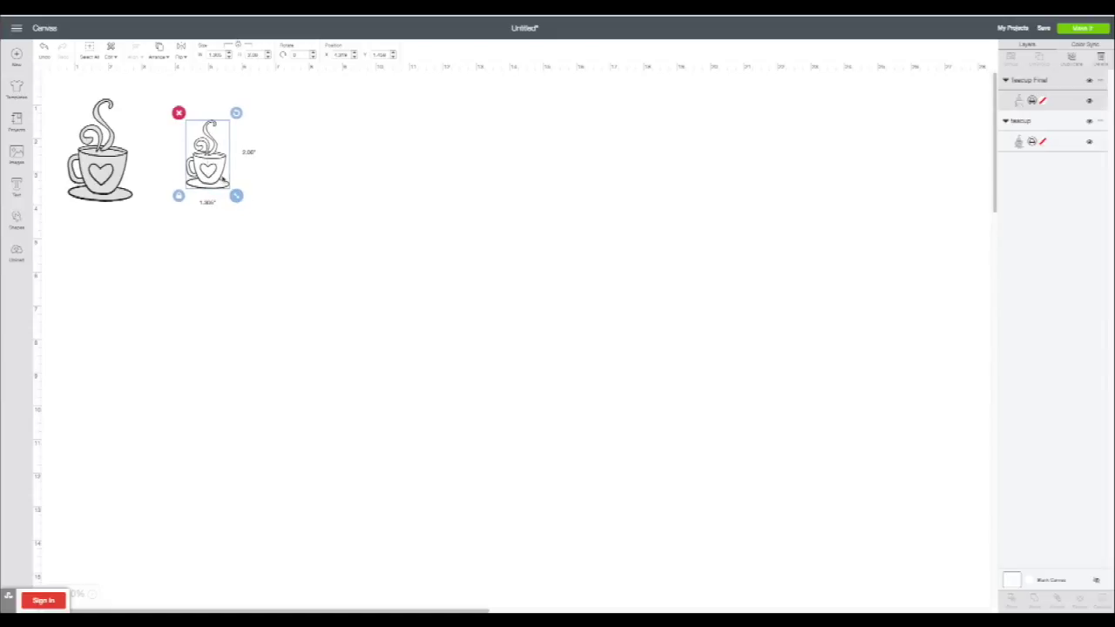
click(98, 191)
drag(140, 209, 127, 184)
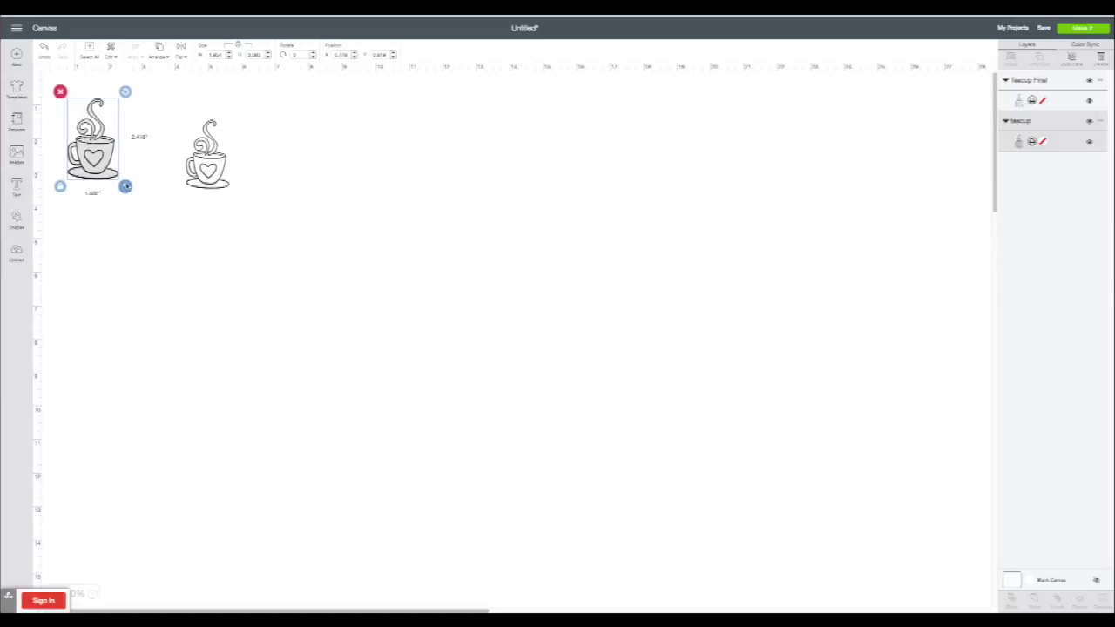
drag(209, 174, 163, 165)
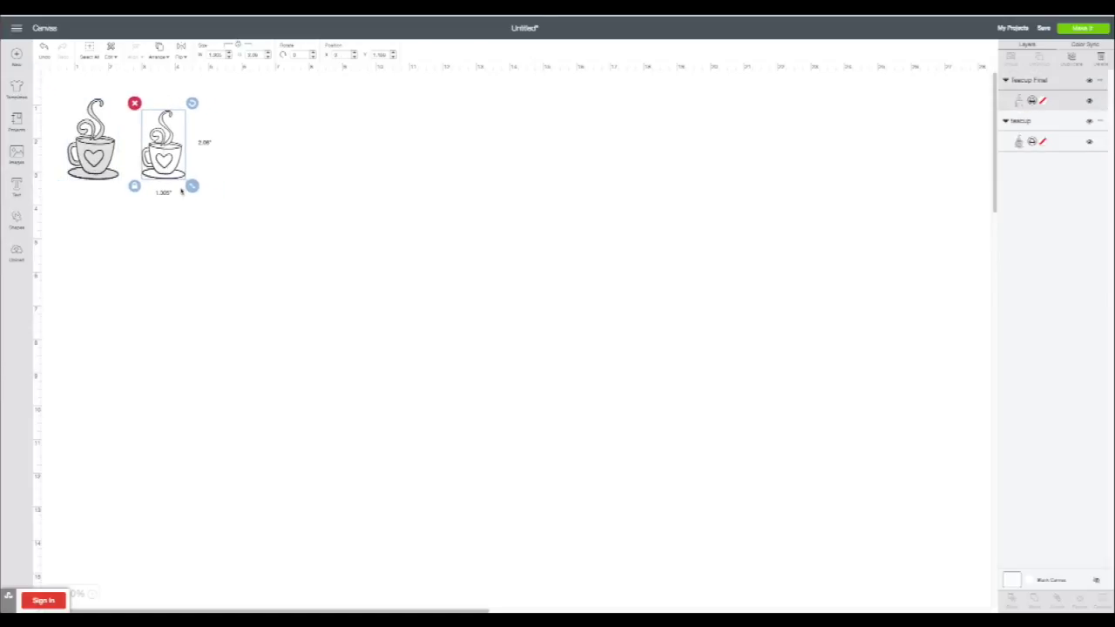
mouse_move(183, 170)
mouse_down()
mouse_move(184, 162)
mouse_move(199, 184)
mouse_up()
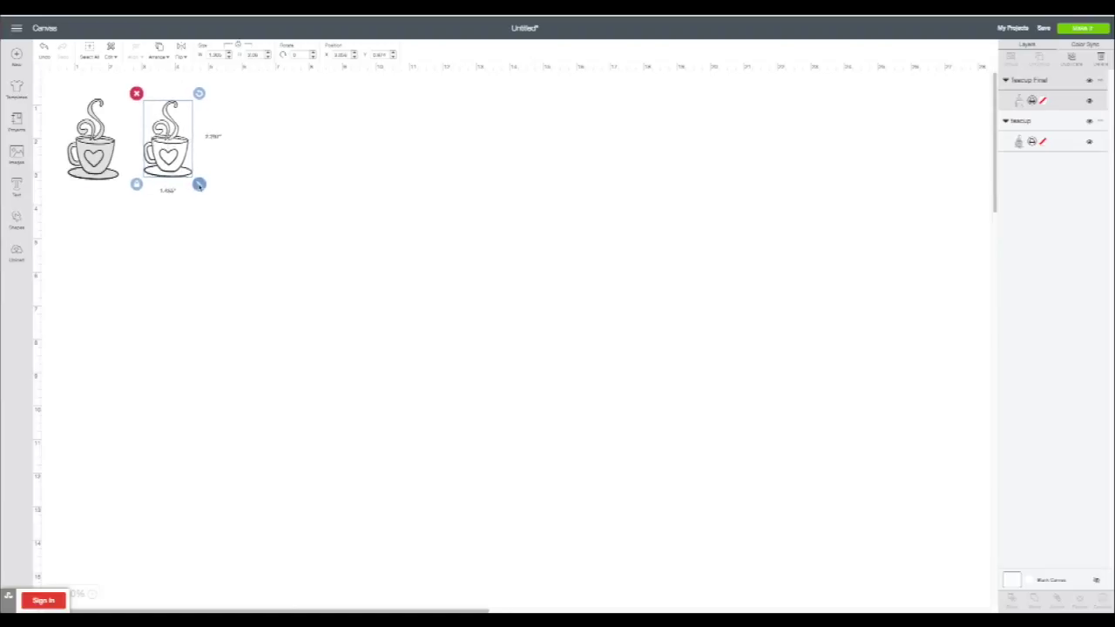